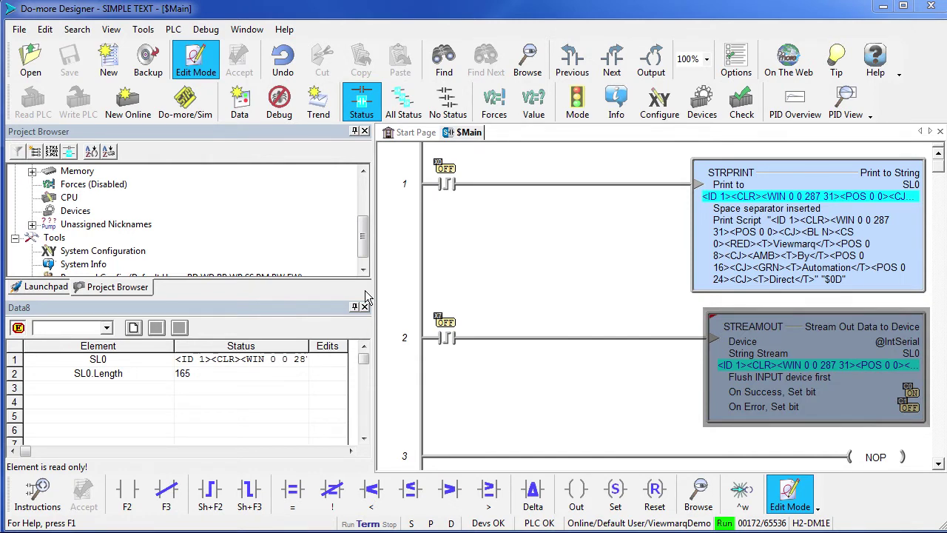
Bring up the Devices context menu in the Project Browser to reach configuration options.
{"action": "right_click", "coordinate": [244, 216]}
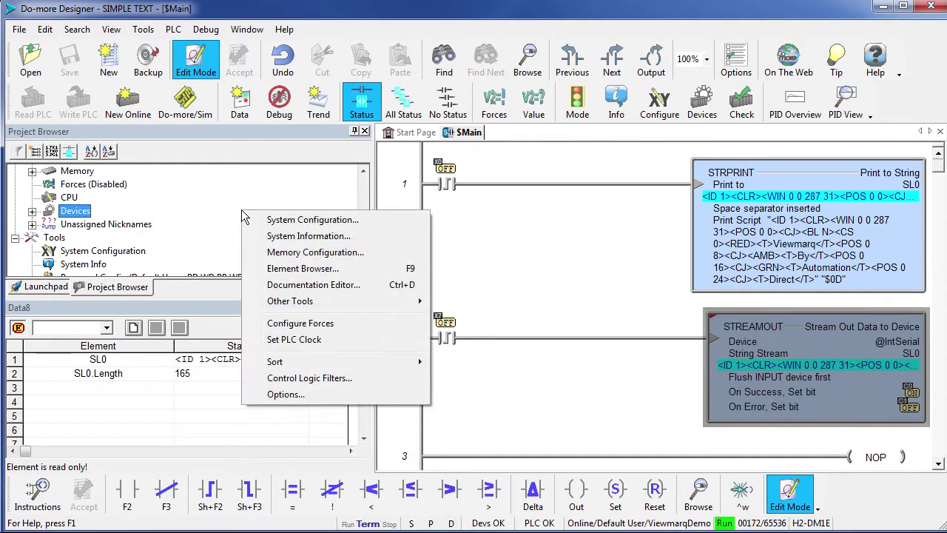
Add memory block VS: String Struct, 512-character strings, block size 4, and apply it.
{"action": "left_click", "coordinate": [289, 252]}
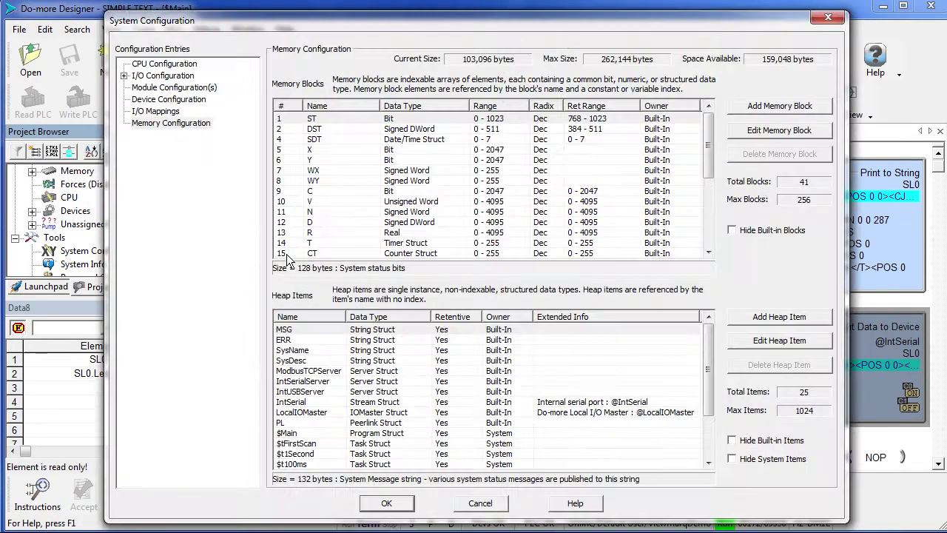
{"action": "left_click", "coordinate": [767, 108]}
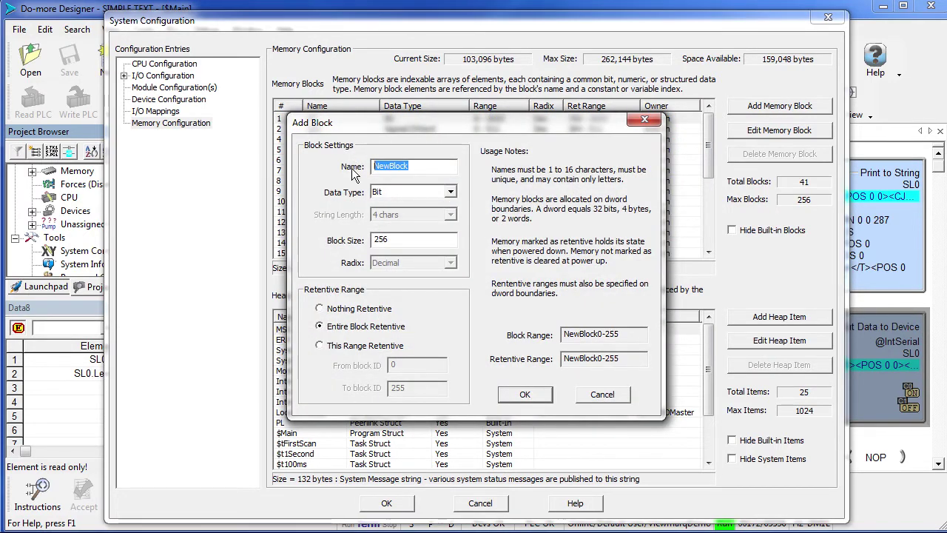
{"action": "type", "text": "VS"}
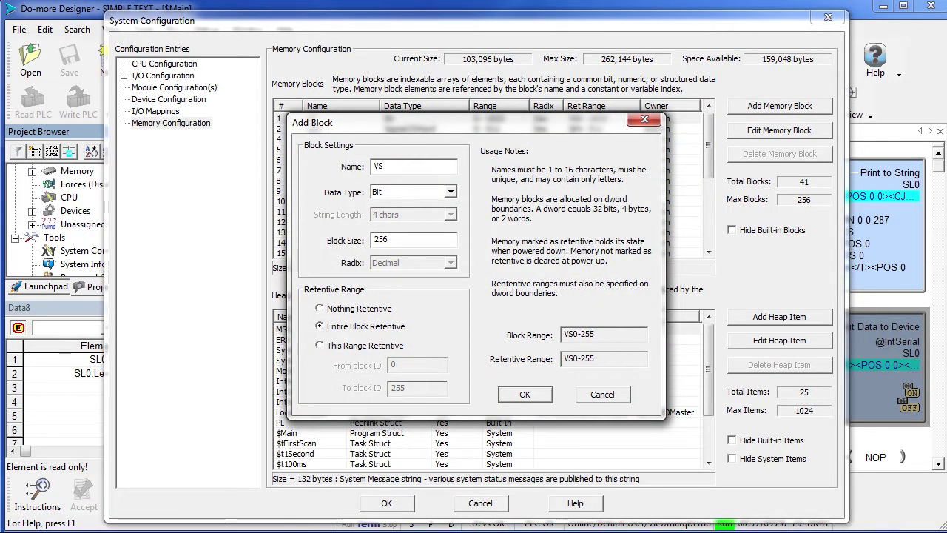
{"action": "left_click", "coordinate": [450, 191]}
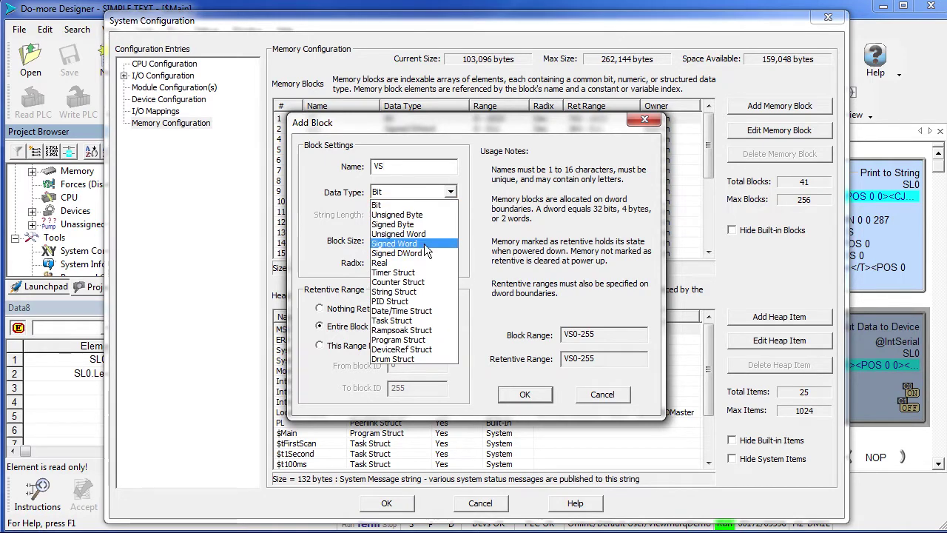
{"action": "left_click", "coordinate": [406, 292]}
{"action": "left_click", "coordinate": [451, 214]}
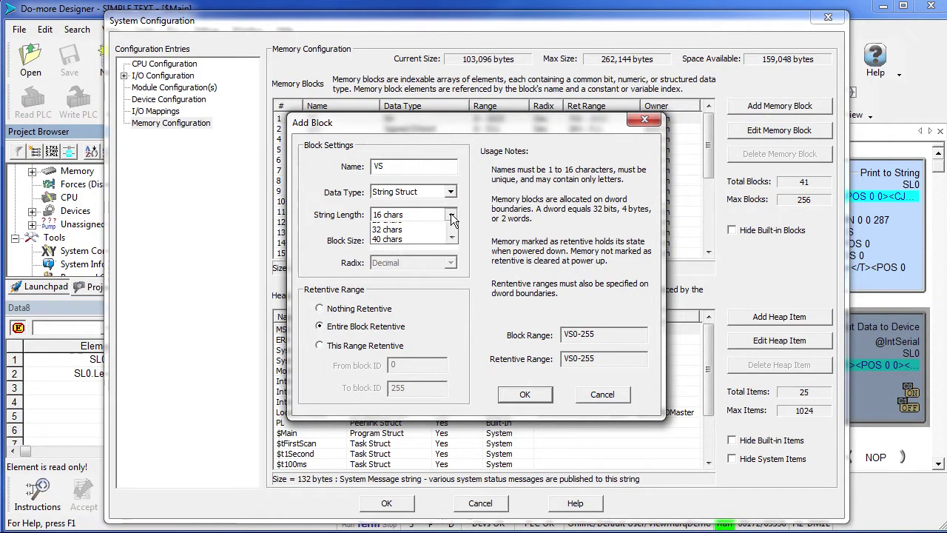
{"action": "scroll", "coordinate": [450, 264], "scroll_direction": "down", "scroll_amount": 6}
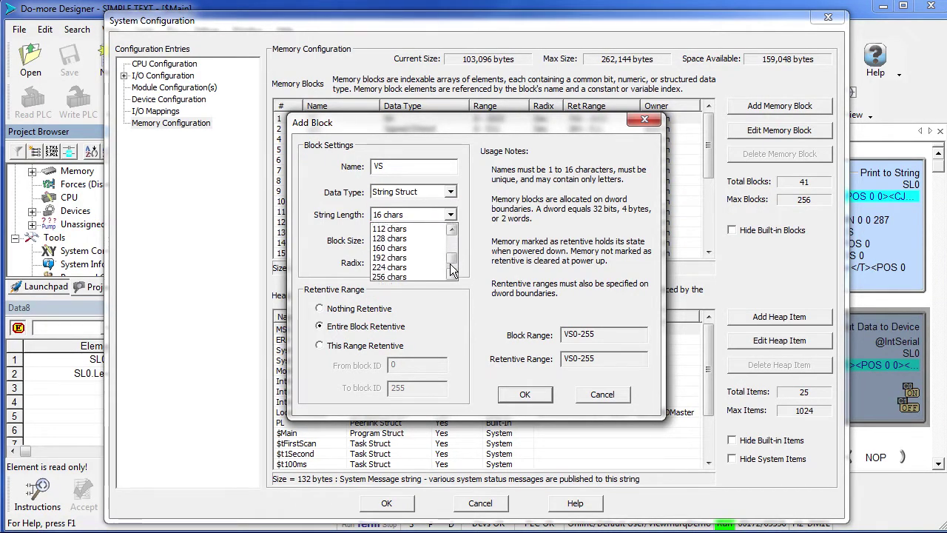
{"action": "left_click", "coordinate": [403, 275]}
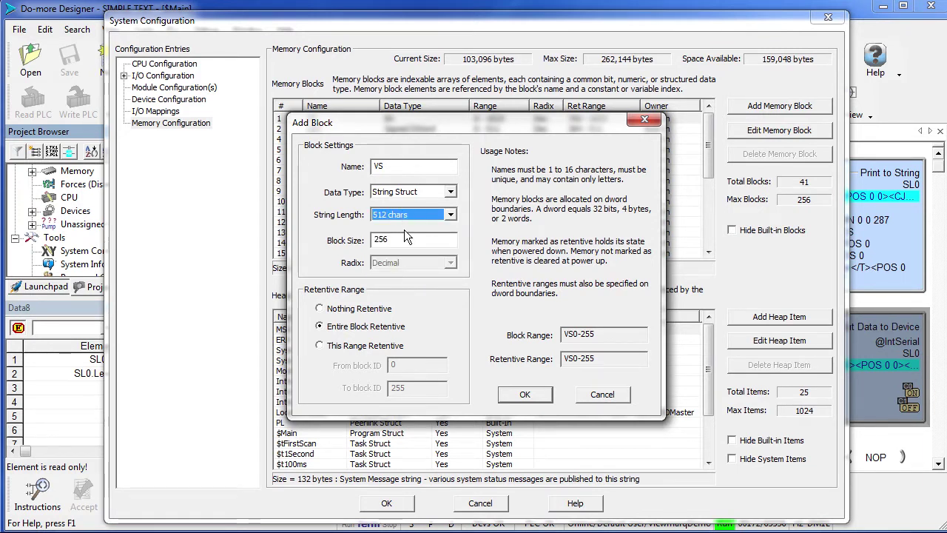
{"action": "key", "text": "Tab"}
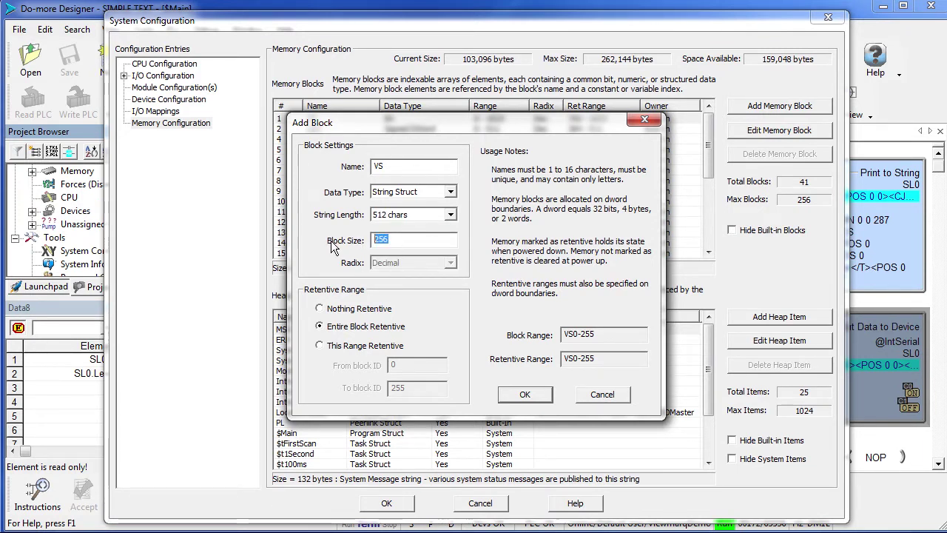
{"action": "type", "text": "4"}
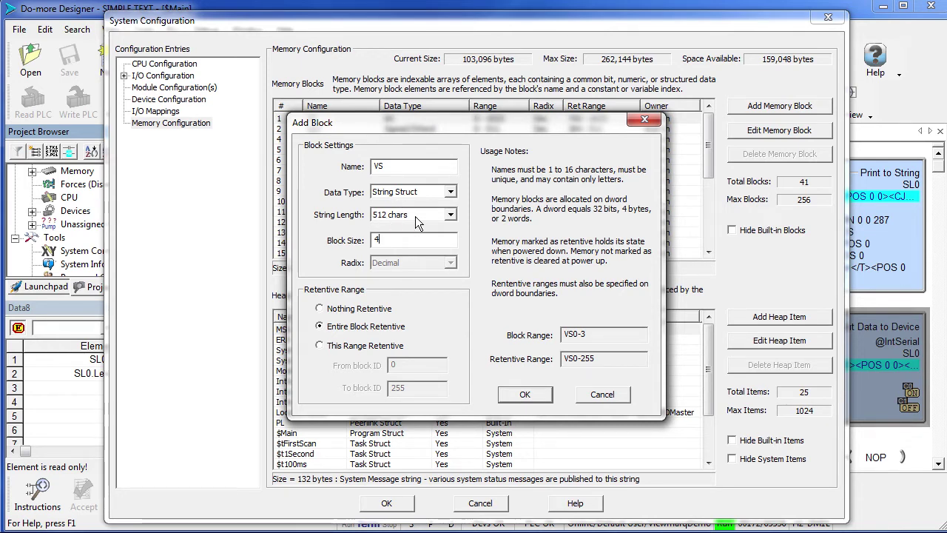
{"action": "left_click", "coordinate": [534, 396]}
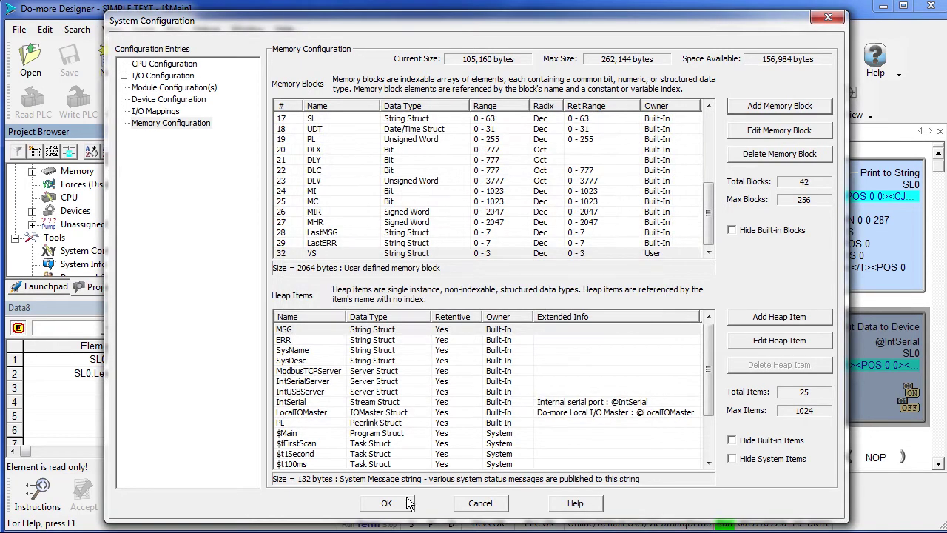
{"action": "left_click", "coordinate": [386, 506]}
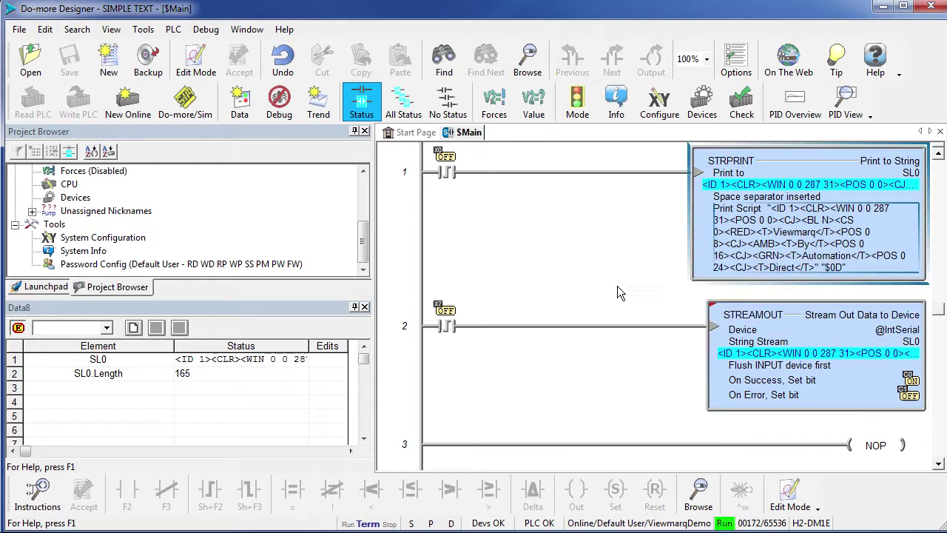
In Edit Mode, set STRPRINT to print to VS0 and copy ViewMarq's command string.
{"action": "left_click", "coordinate": [799, 497]}
{"action": "double_click", "coordinate": [851, 215]}
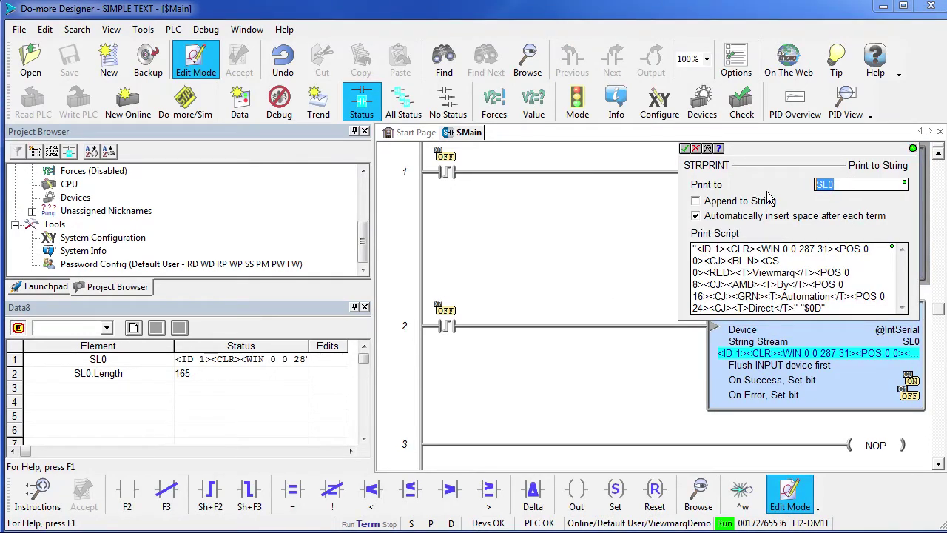
{"action": "type", "text": "V"}
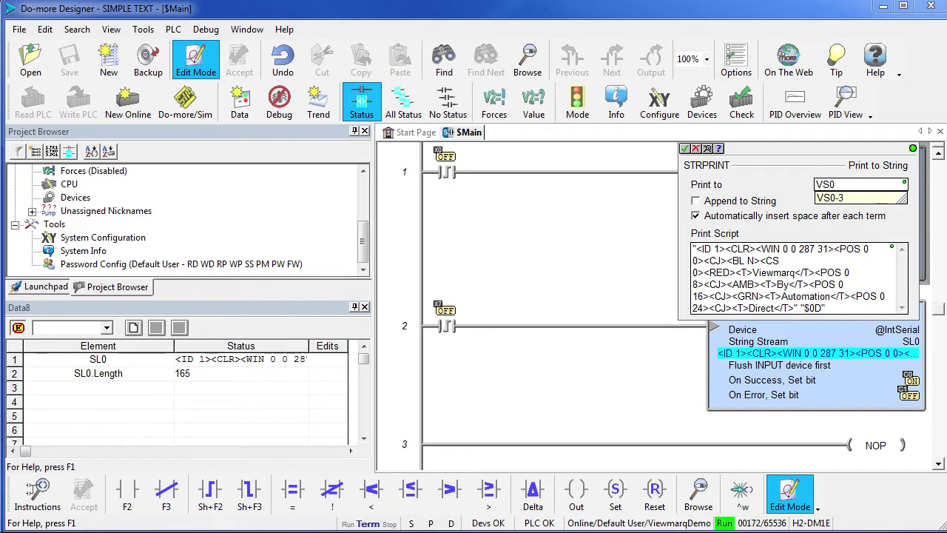
{"action": "left_click", "coordinate": [760, 260]}
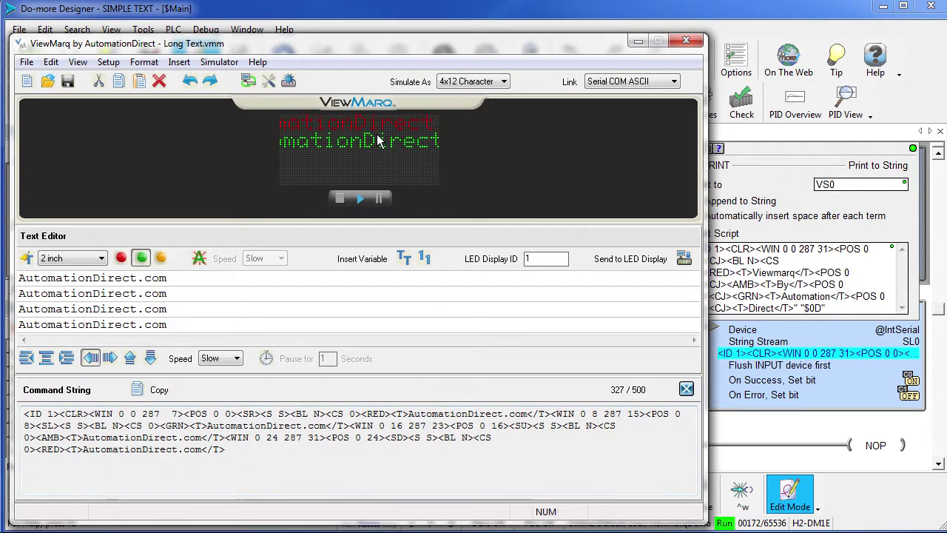
{"action": "left_click", "coordinate": [148, 389]}
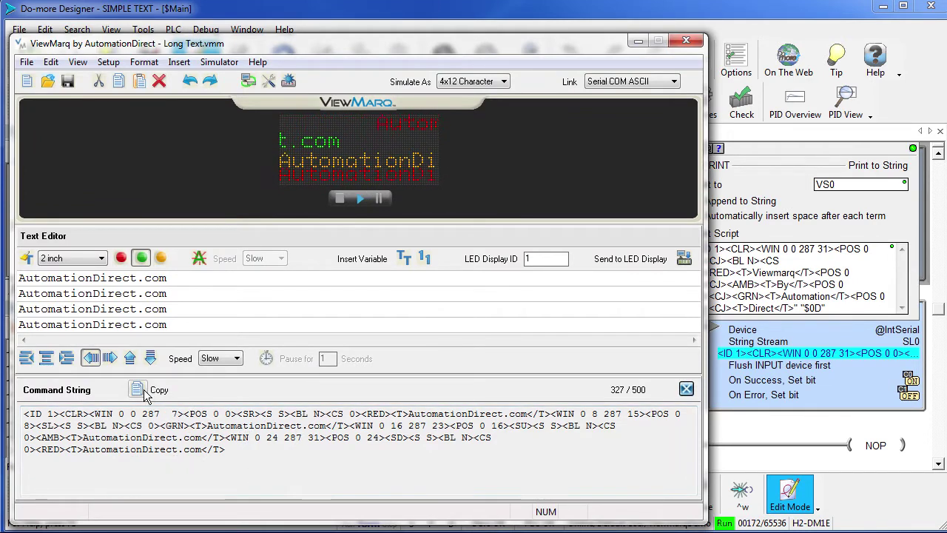
{"action": "left_click", "coordinate": [715, 18]}
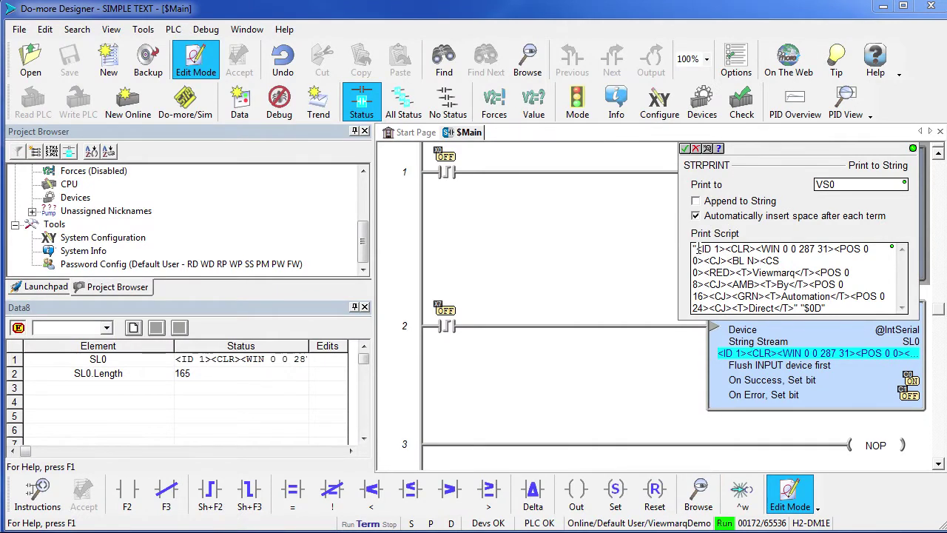
Replace the STRPRINT script with the pasted AutomationDirect.com ViewMarq command string and accept it.
{"action": "left_click_drag", "start_coordinate": [696, 248], "coordinate": [793, 326]}
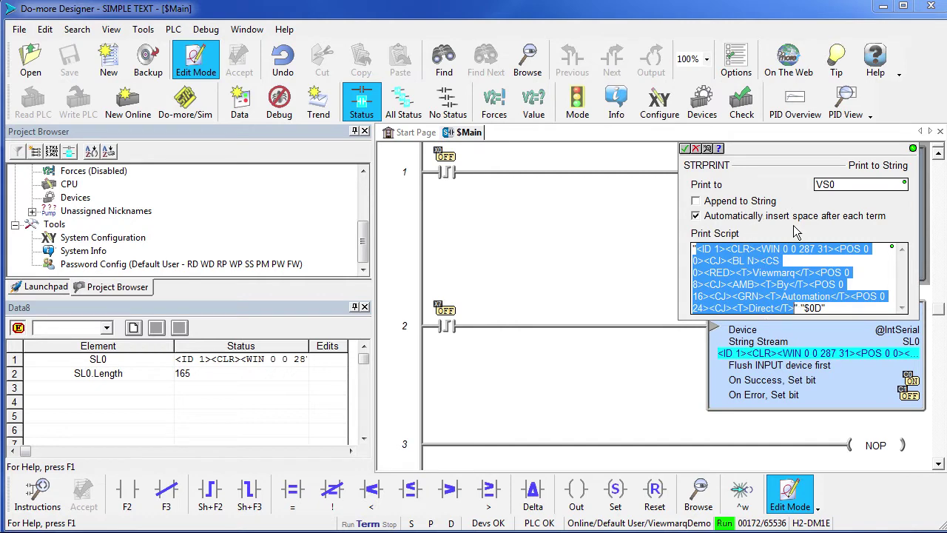
{"action": "key", "text": "ctrl+v"}
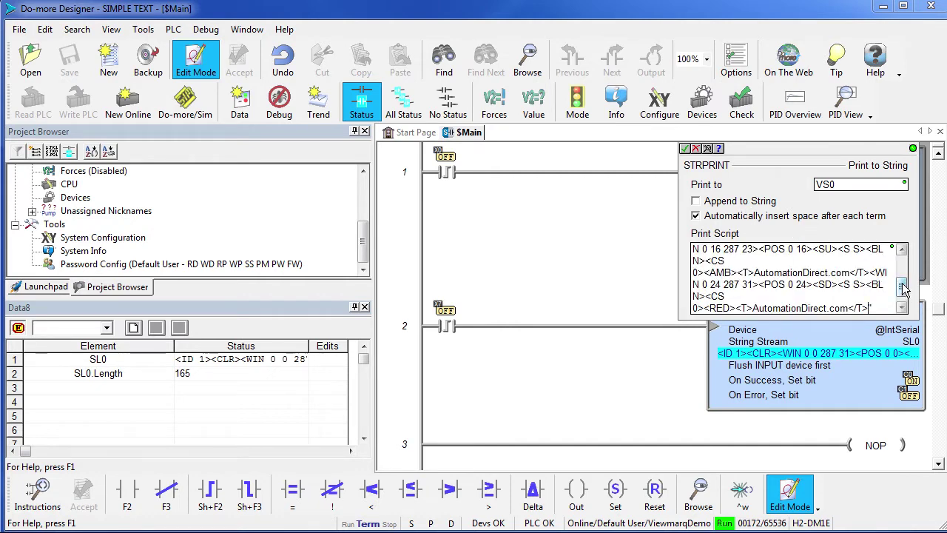
{"action": "scroll", "coordinate": [902, 289], "scroll_direction": "up", "scroll_amount": 2}
{"action": "scroll", "coordinate": [903, 286], "scroll_direction": "down", "scroll_amount": 2}
{"action": "scroll", "coordinate": [888, 292], "scroll_direction": "down", "scroll_amount": 2}
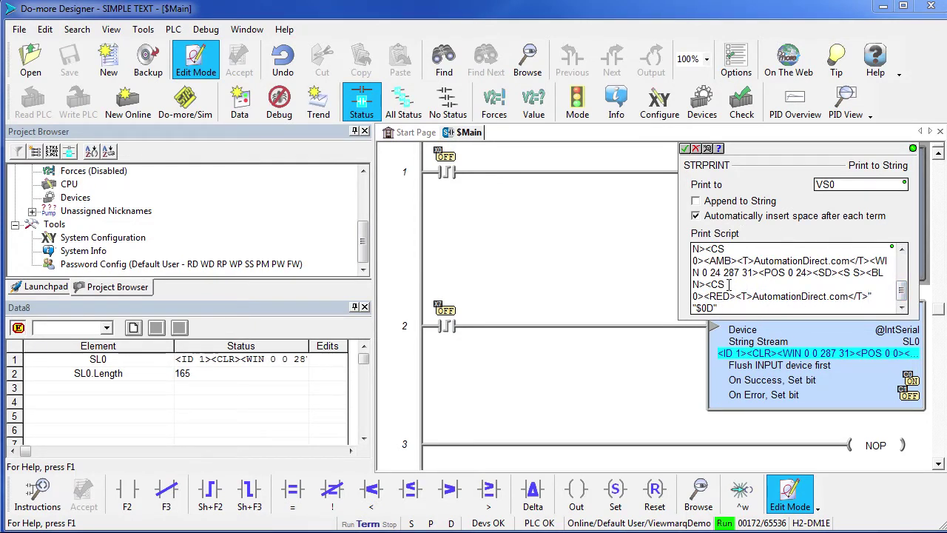
{"action": "left_click", "coordinate": [685, 149]}
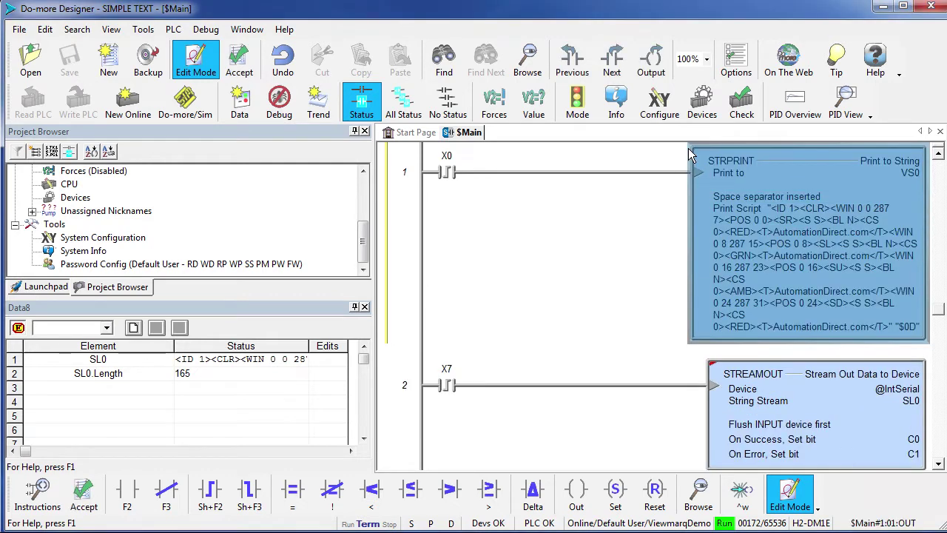
Change the rung 2 STREAMOUT string structure from SL0 to VS0 and accept it.
{"action": "double_click", "coordinate": [814, 413]}
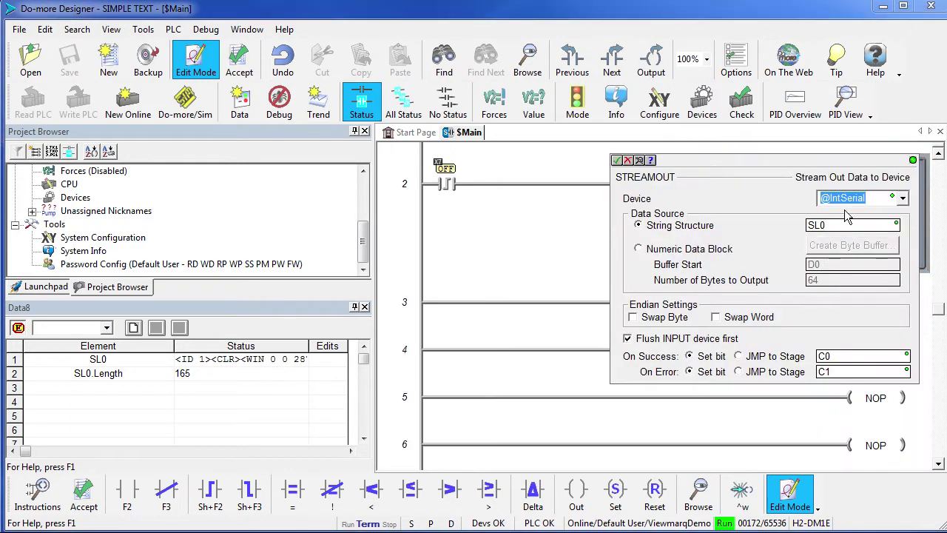
{"action": "key", "text": "Tab"}
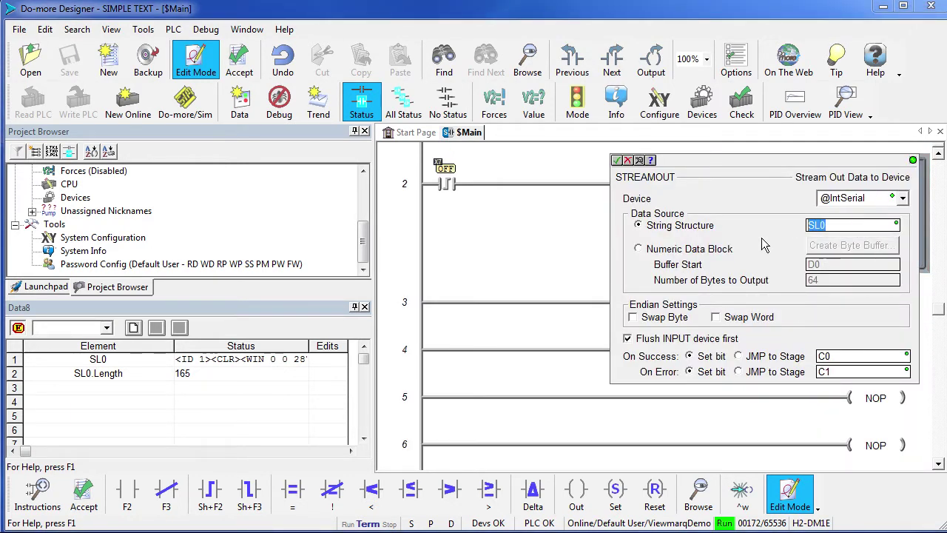
{"action": "type", "text": "VS"}
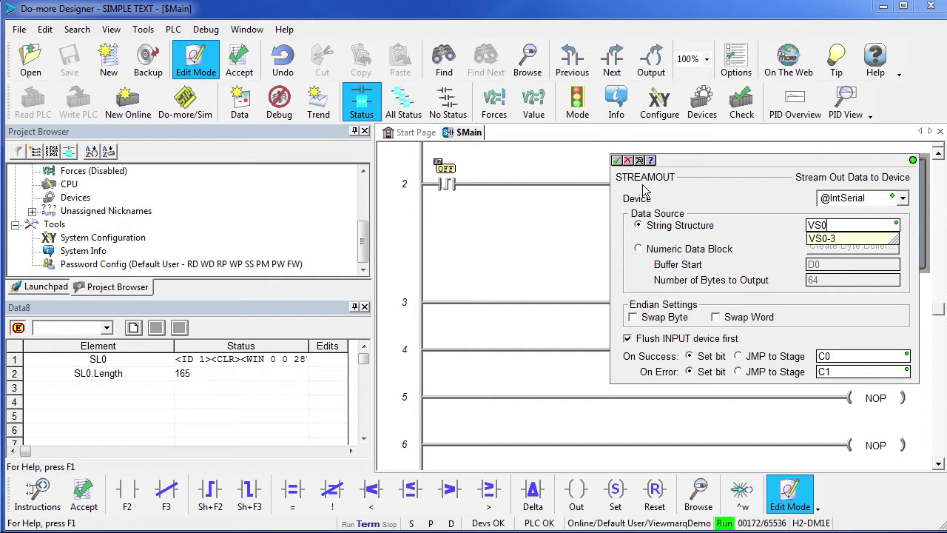
{"action": "left_click", "coordinate": [617, 159]}
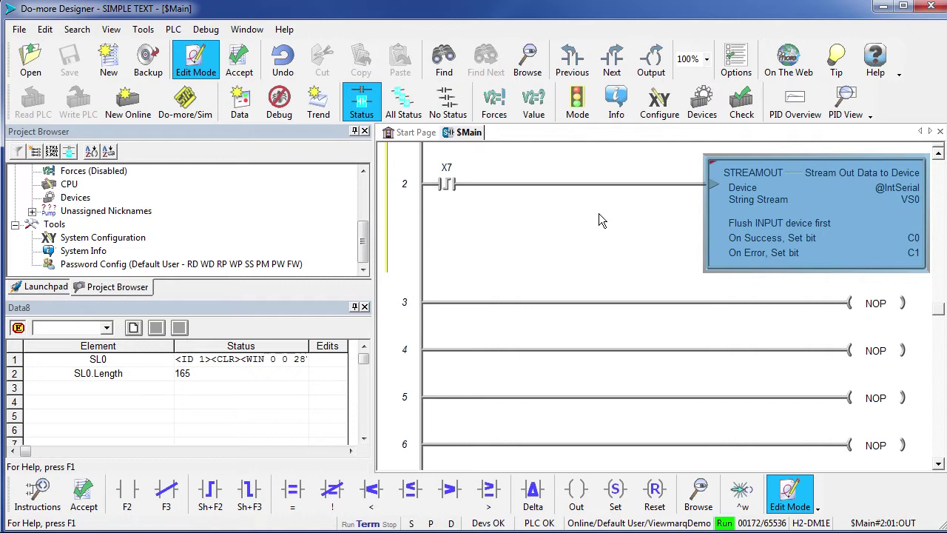
Accept the edits, save the project, and confirm the RUN-mode write to the PLC.
{"action": "left_click", "coordinate": [239, 61]}
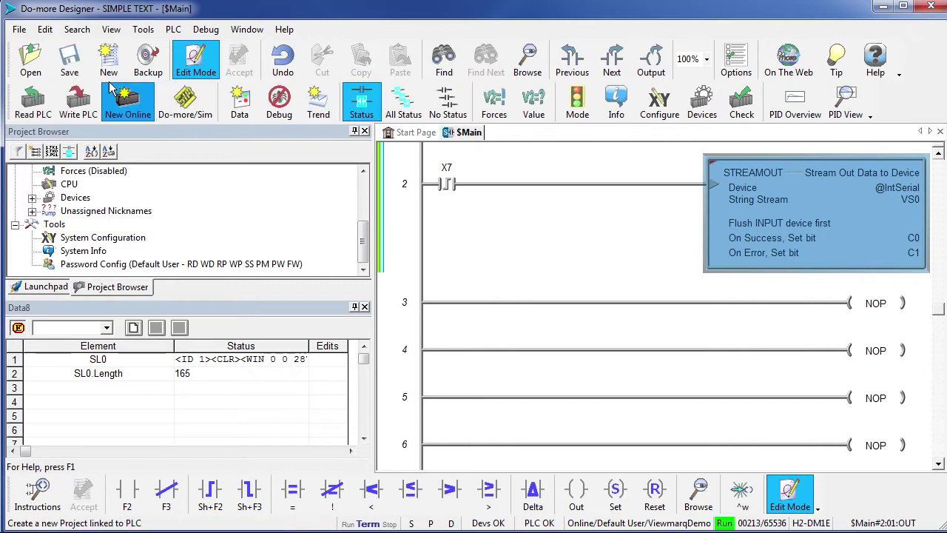
{"action": "left_click", "coordinate": [69, 59]}
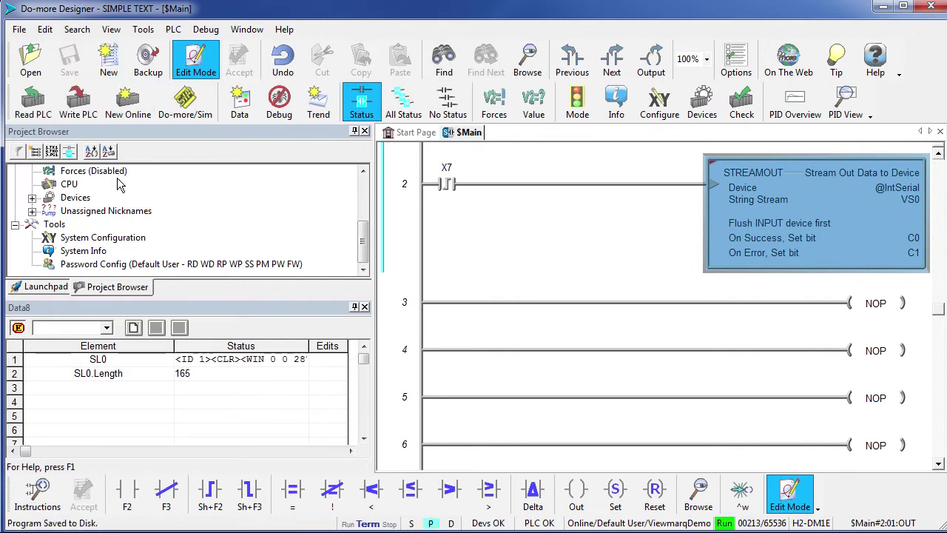
{"action": "left_click", "coordinate": [78, 100]}
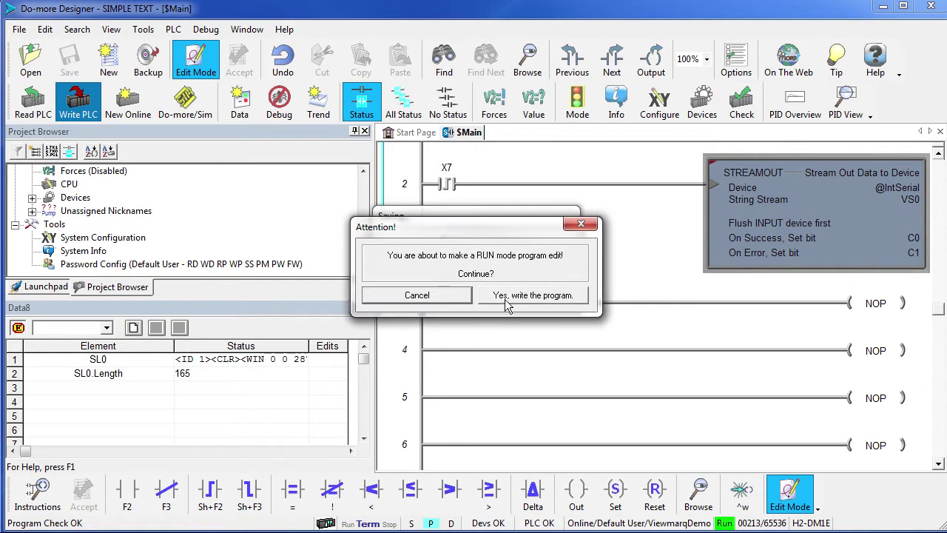
{"action": "left_click", "coordinate": [507, 303]}
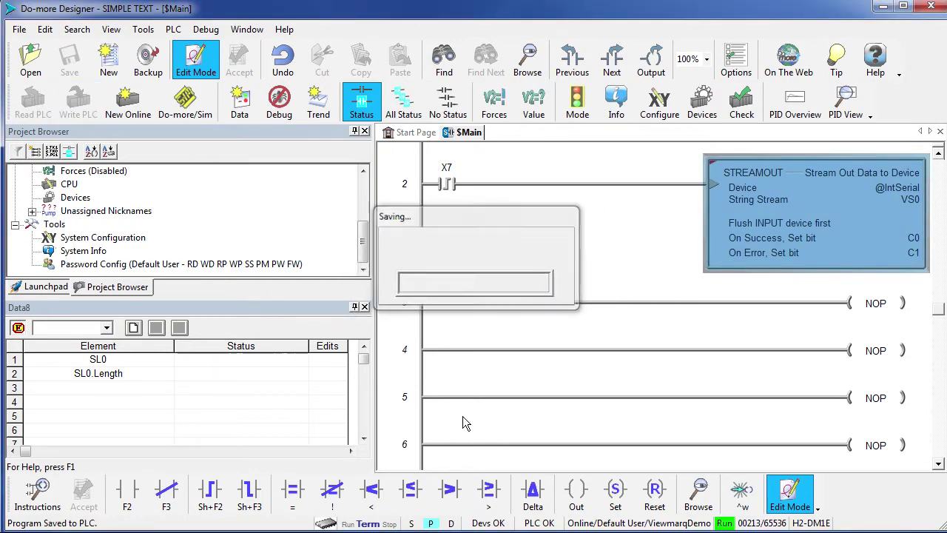
Turn on All Status and watch VS0 and VS0.Length in the Data view.
{"action": "left_click", "coordinate": [409, 111]}
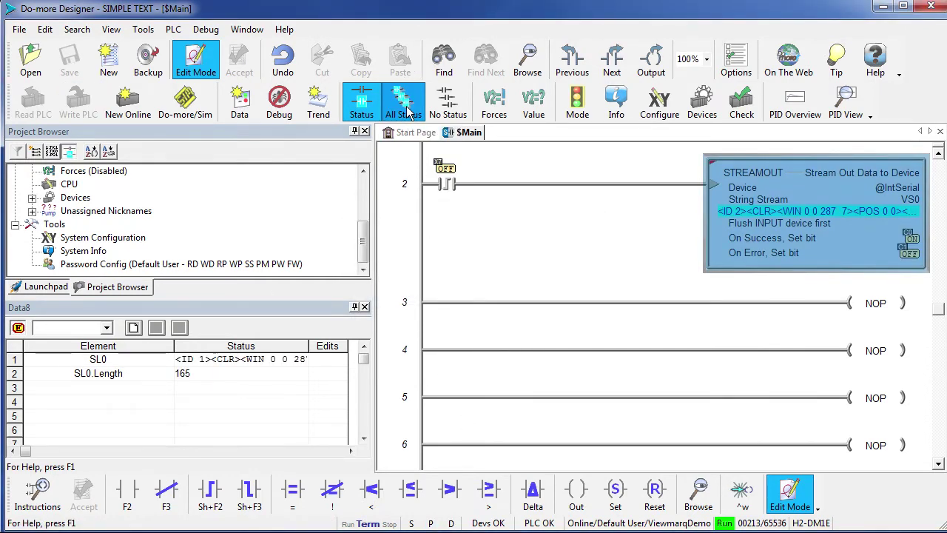
{"action": "left_click", "coordinate": [119, 393]}
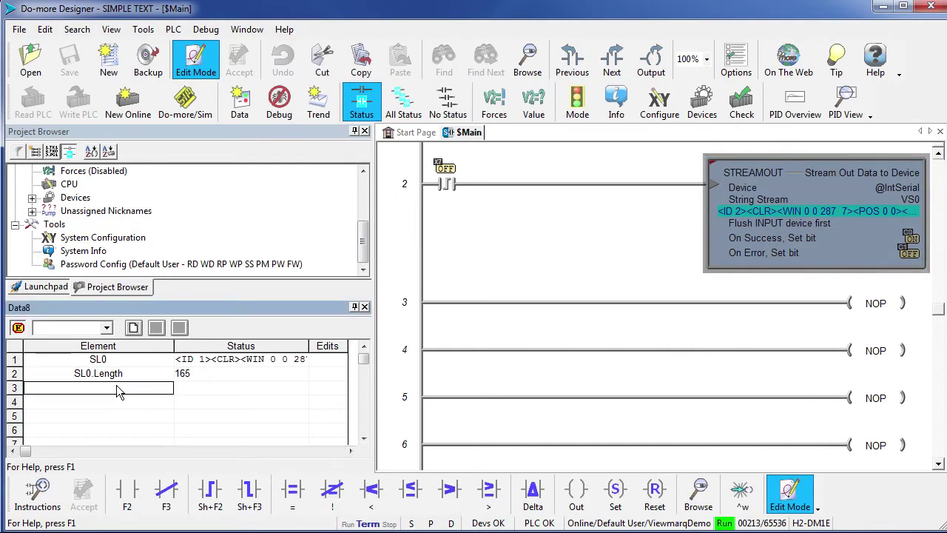
{"action": "type", "text": "VS0-3"}
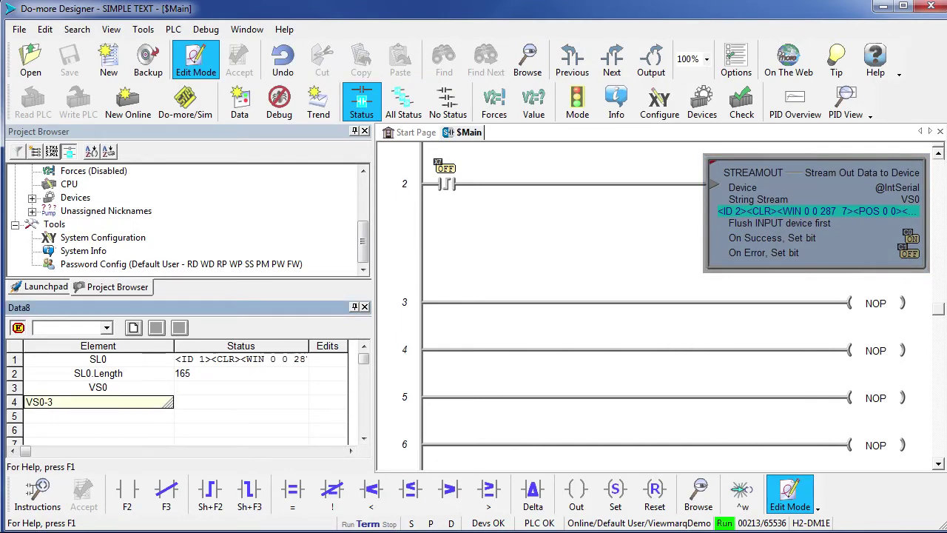
{"action": "key", "text": "Return"}
{"action": "type", "text": "VS0"}
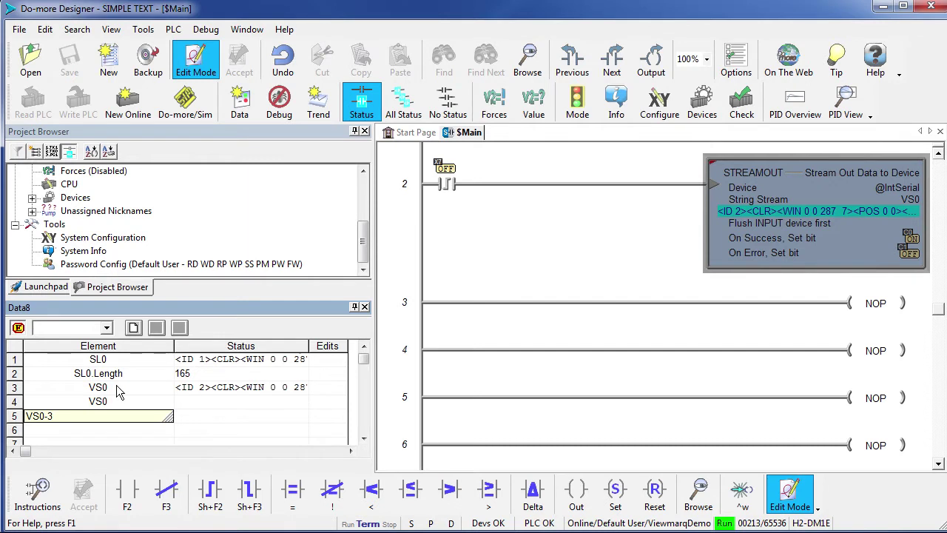
{"action": "type", "text": ".Length"}
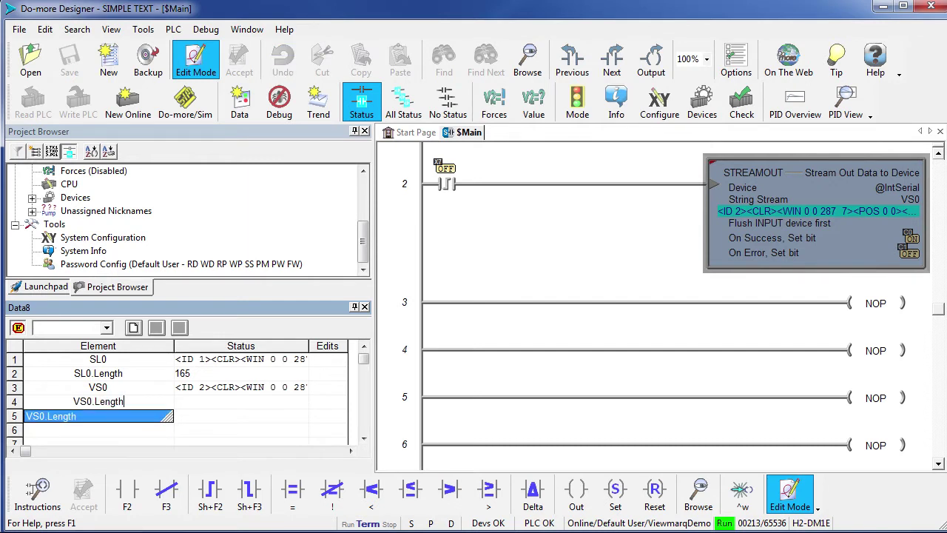
{"action": "key", "text": "Return"}
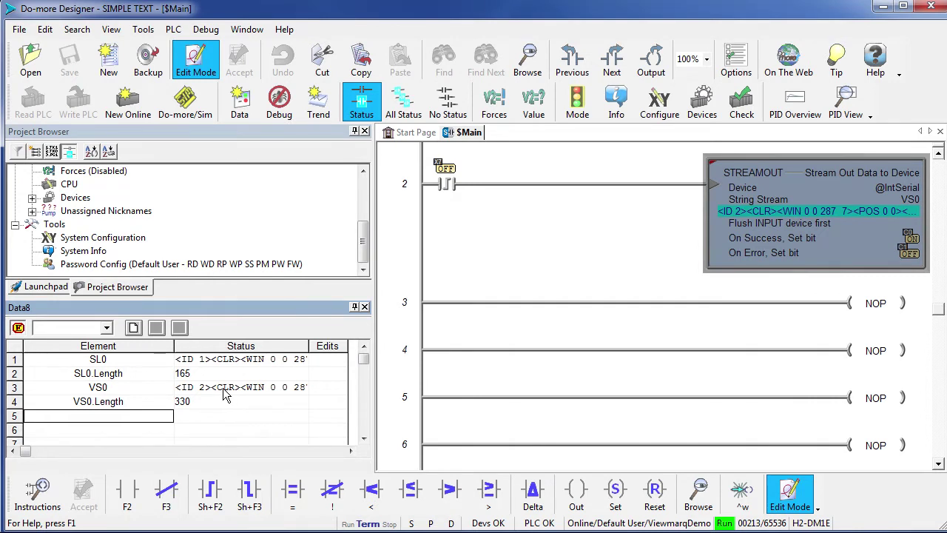
Enter a new value in VS0's Edits cell and write the edit.
{"action": "left_click", "coordinate": [331, 388]}
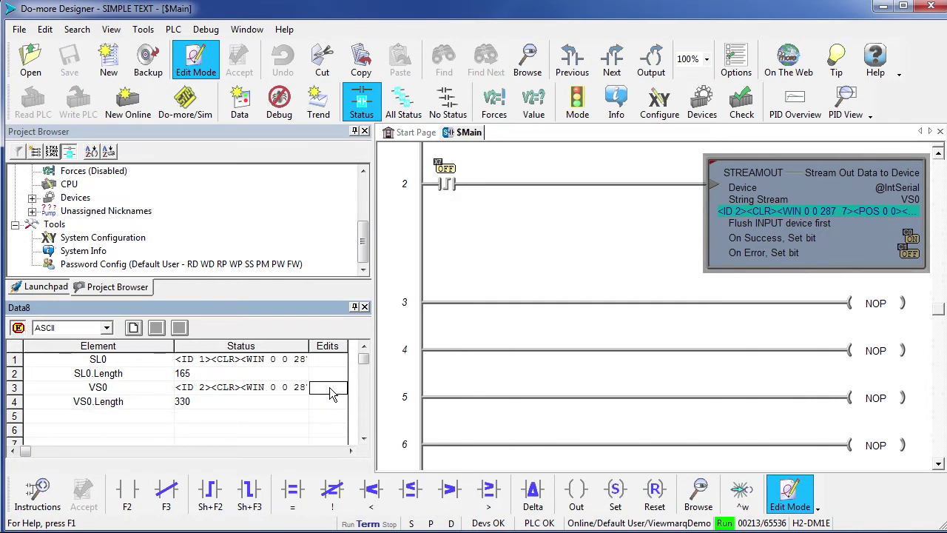
{"action": "left_click", "coordinate": [330, 391]}
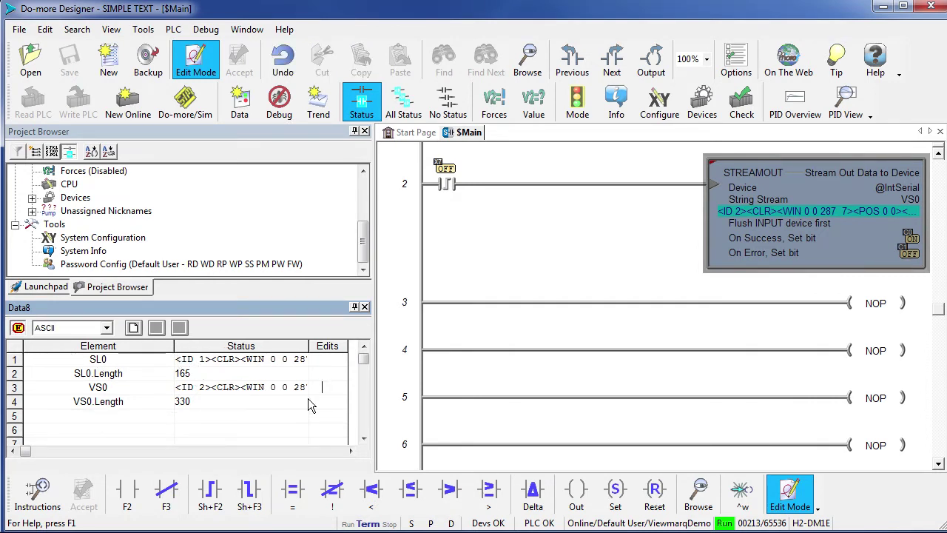
{"action": "left_click", "coordinate": [156, 330]}
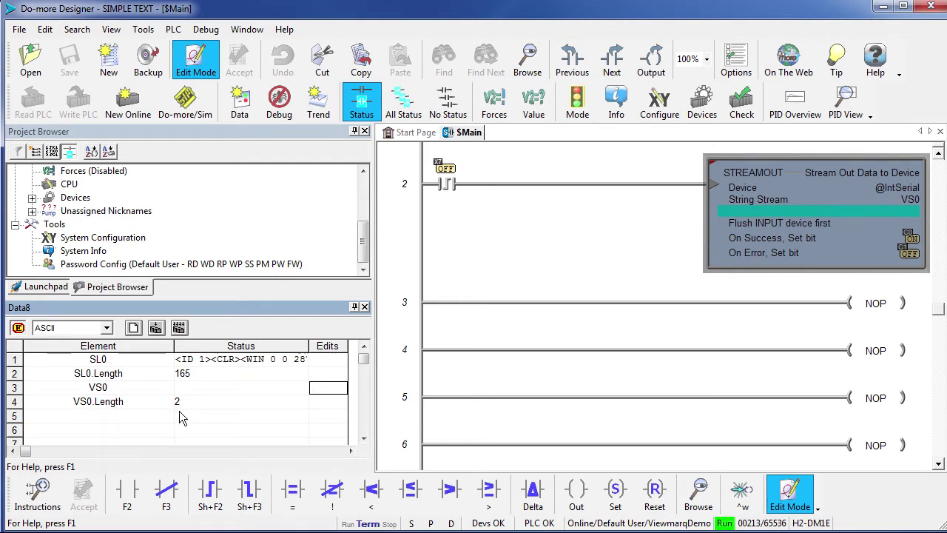
Return to the ladder and scroll up toward rung 1's STRPRINT.
{"action": "left_click", "coordinate": [652, 301]}
{"action": "scroll", "coordinate": [651, 303], "scroll_direction": "up", "scroll_amount": 3}
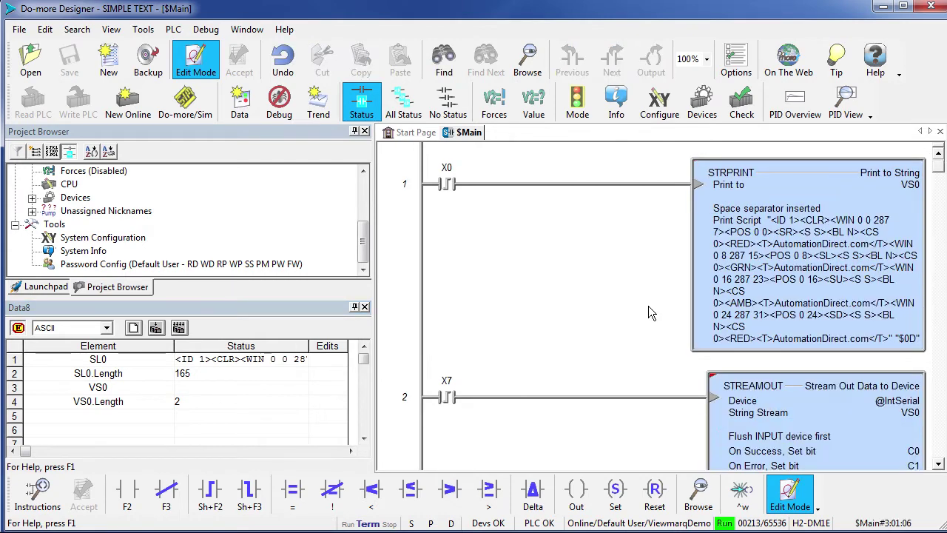